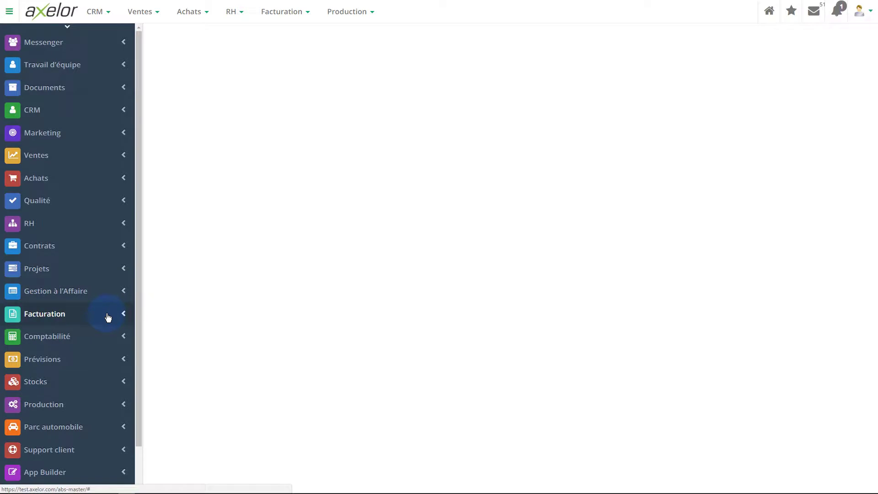
Open the customer invoices list (Factures clients) from Facturation and collapse the side navigation.
{"action": "left_click", "coordinate": [108, 316]}
{"action": "left_click", "coordinate": [51, 334]}
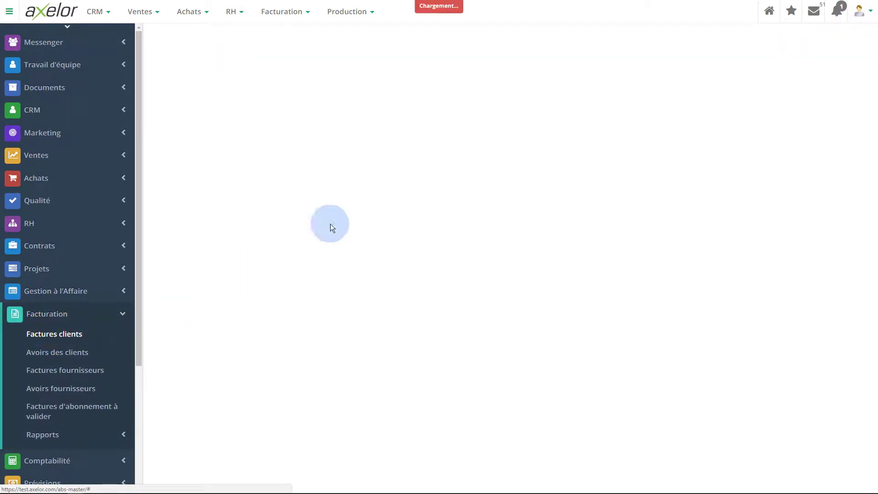
{"action": "left_click", "coordinate": [7, 12]}
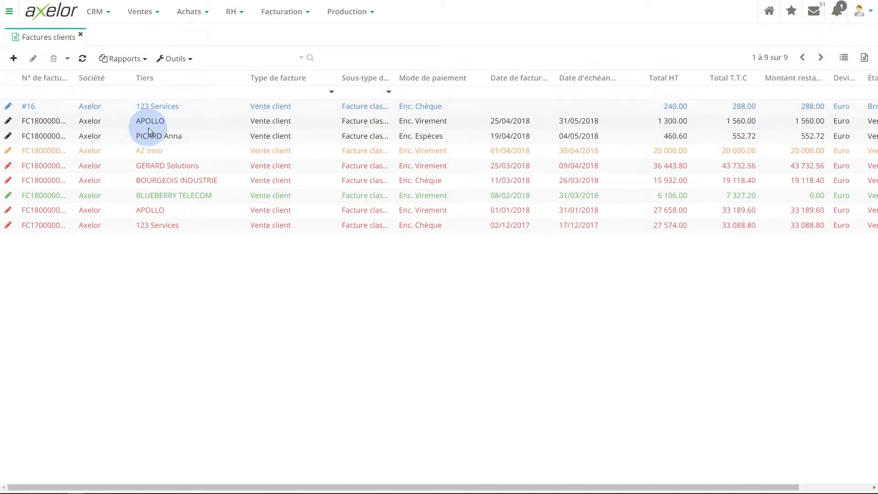
Examine the report, tool and advanced search options offered for the customer invoices.
{"action": "left_click", "coordinate": [137, 58]}
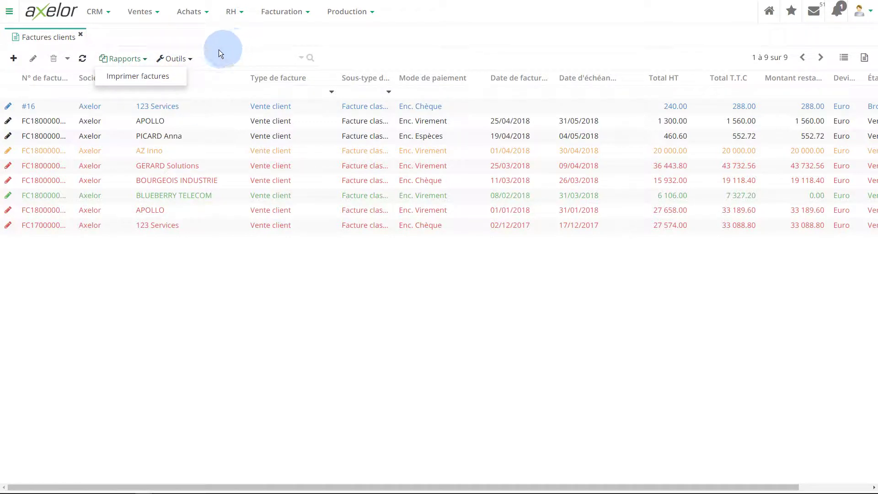
{"action": "left_click", "coordinate": [185, 57]}
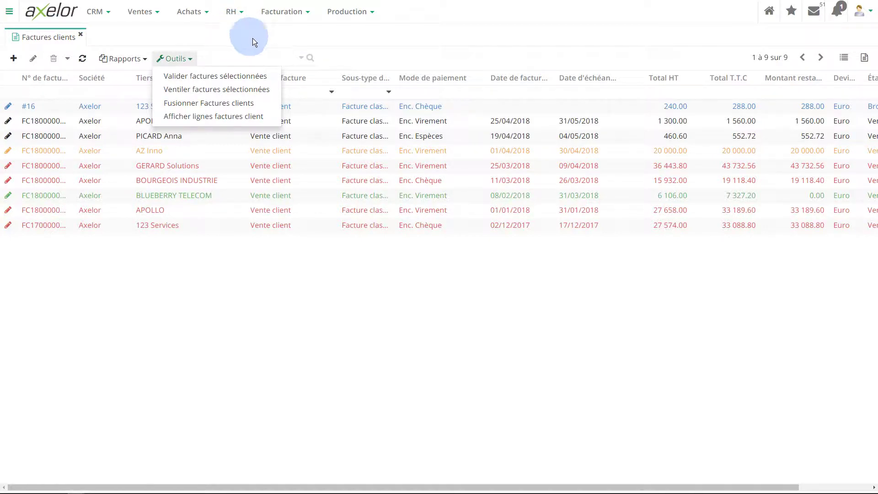
{"action": "left_click", "coordinate": [383, 106]}
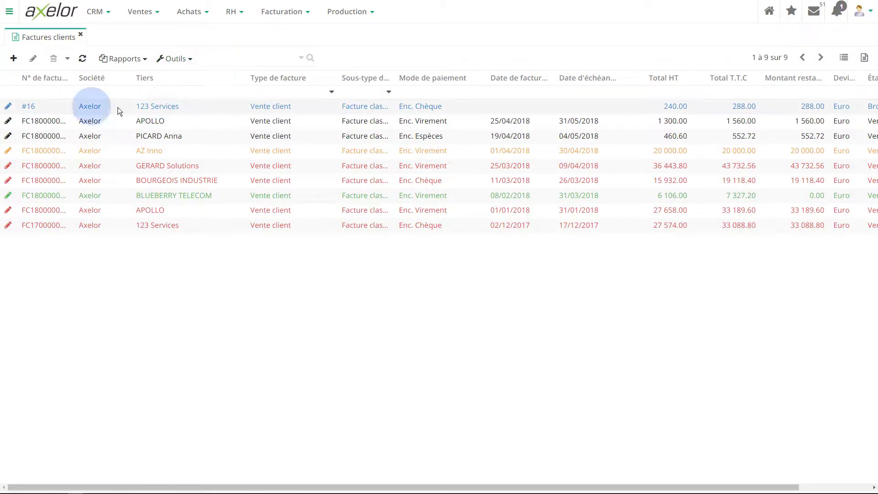
{"action": "left_click", "coordinate": [299, 58]}
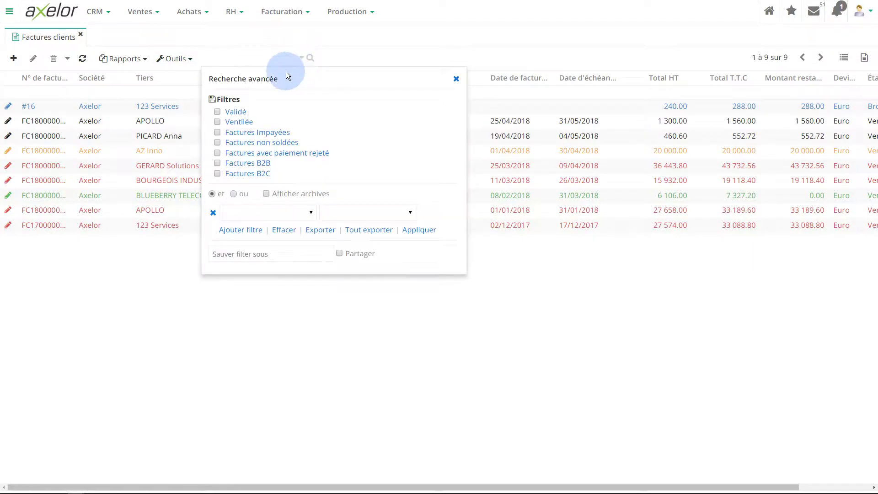
View all customer invoice lines with Afficher lignes factures client, and return to the customer invoices list.
{"action": "left_click", "coordinate": [189, 59]}
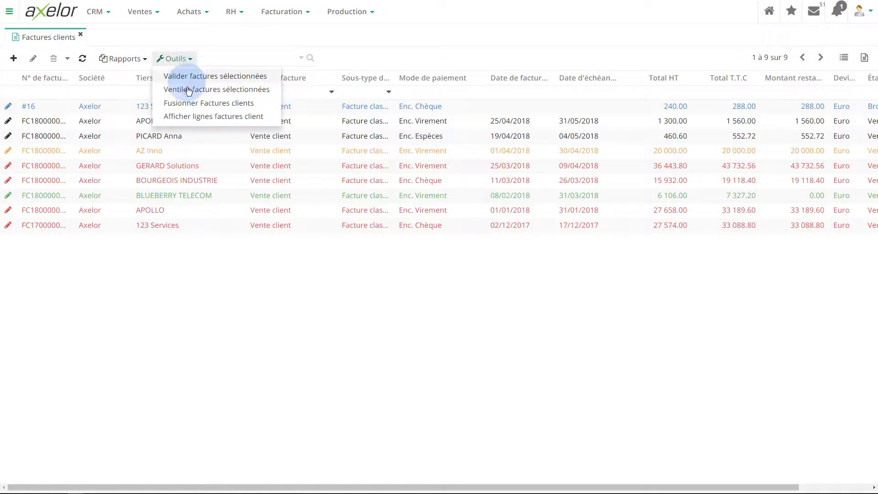
{"action": "left_click", "coordinate": [183, 116]}
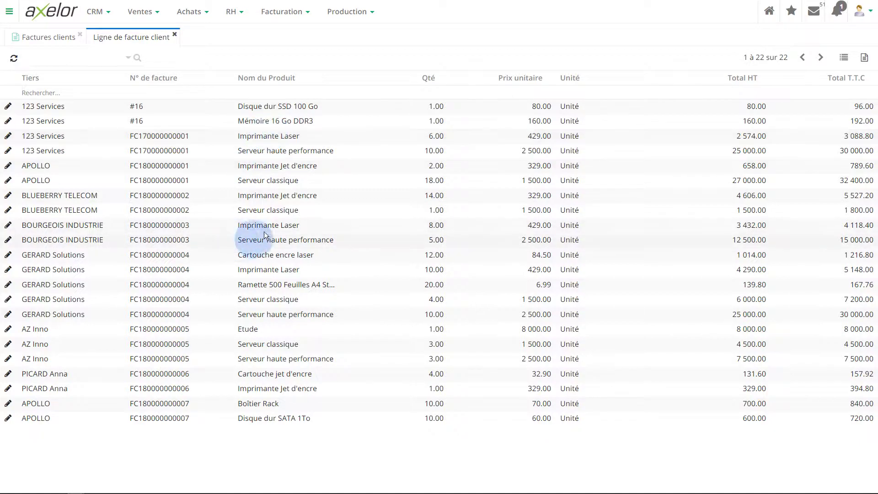
{"action": "left_click", "coordinate": [174, 35]}
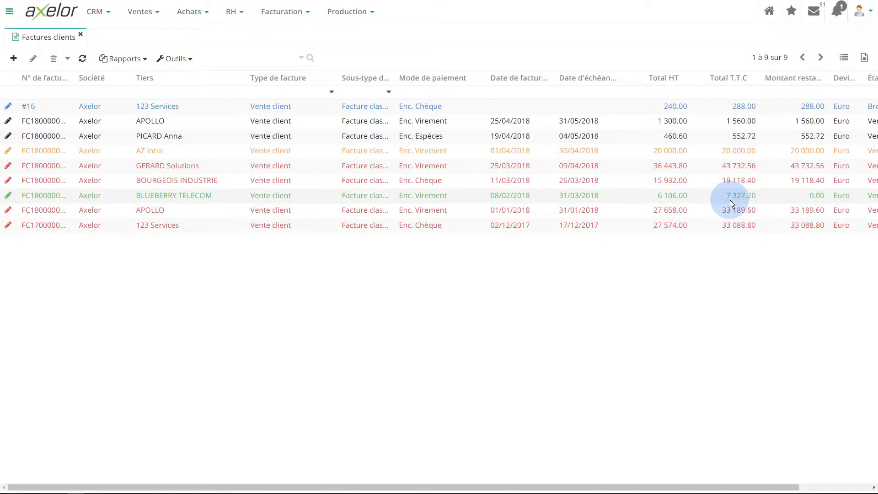
{"action": "left_click", "coordinate": [655, 123]}
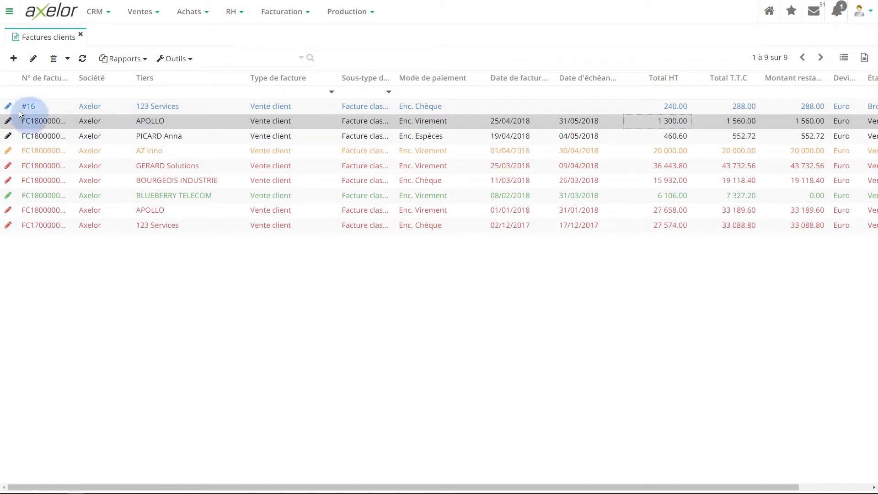
Create a new customer invoice with APOLLO as the Tiers and look over its prefilled billing information.
{"action": "left_click", "coordinate": [14, 58]}
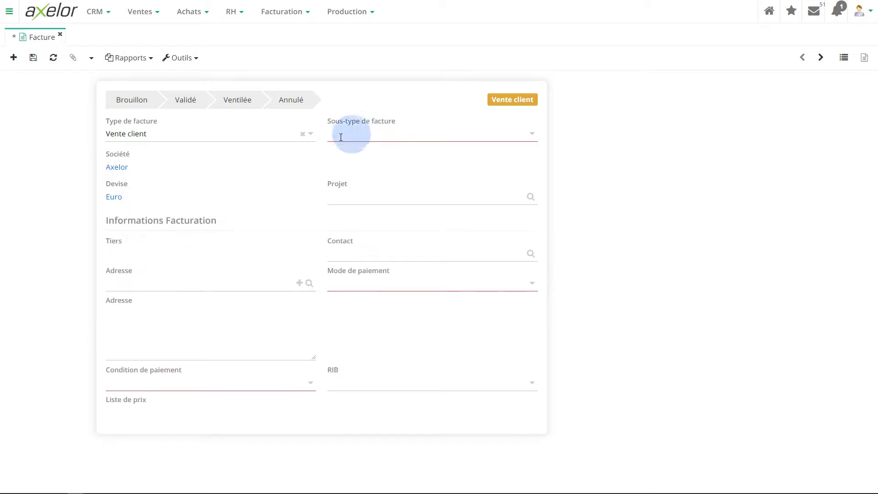
{"action": "left_click", "coordinate": [249, 253]}
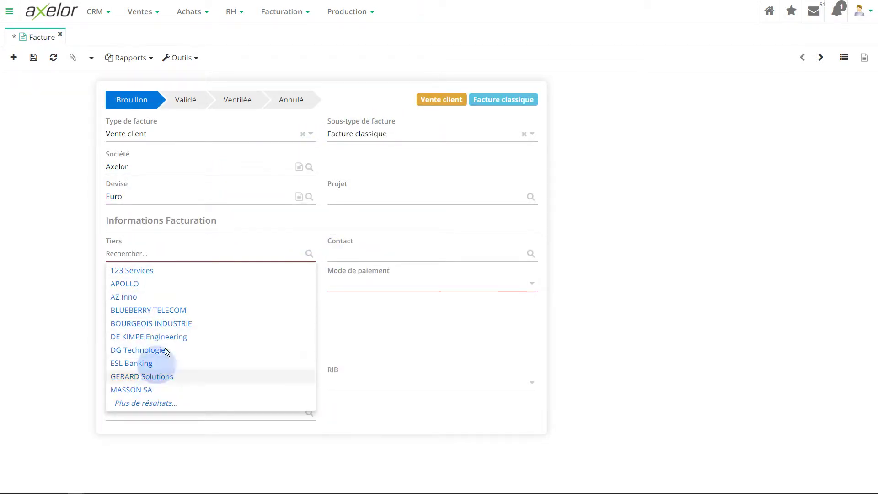
{"action": "left_click", "coordinate": [162, 283]}
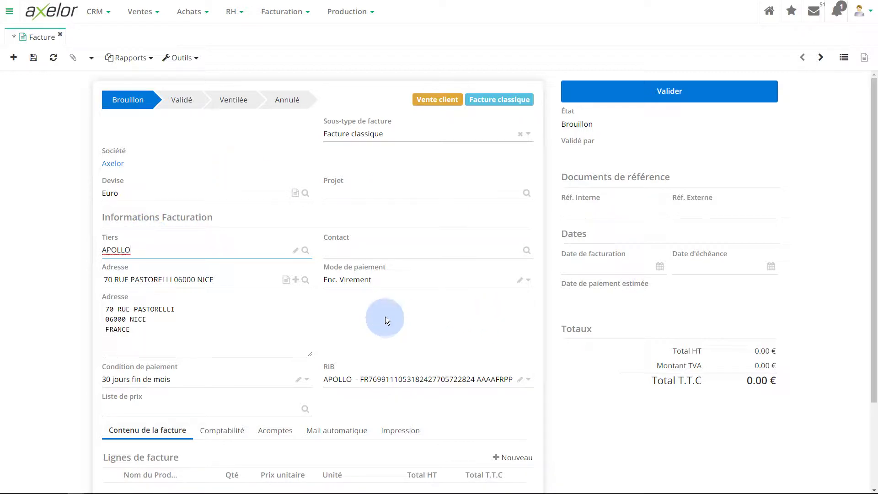
{"action": "scroll", "coordinate": [384, 298], "scroll_direction": "down", "scroll_amount": 2}
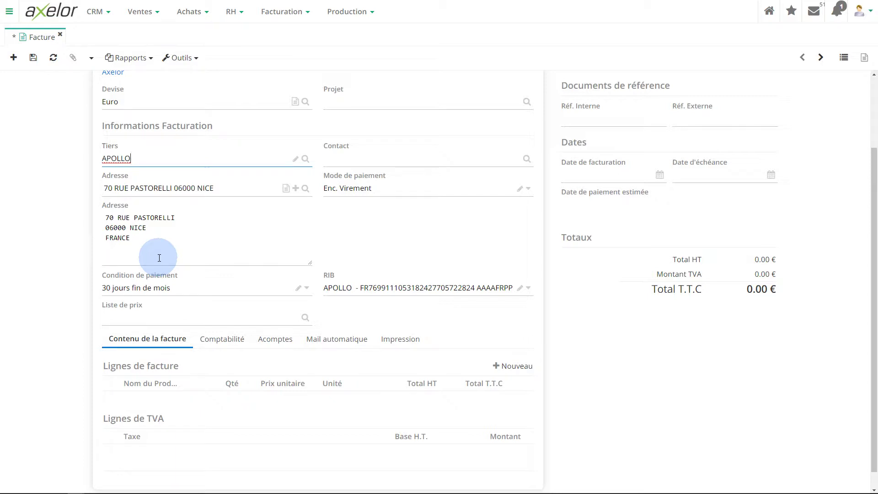
{"action": "scroll", "coordinate": [158, 253], "scroll_direction": "up", "scroll_amount": 3}
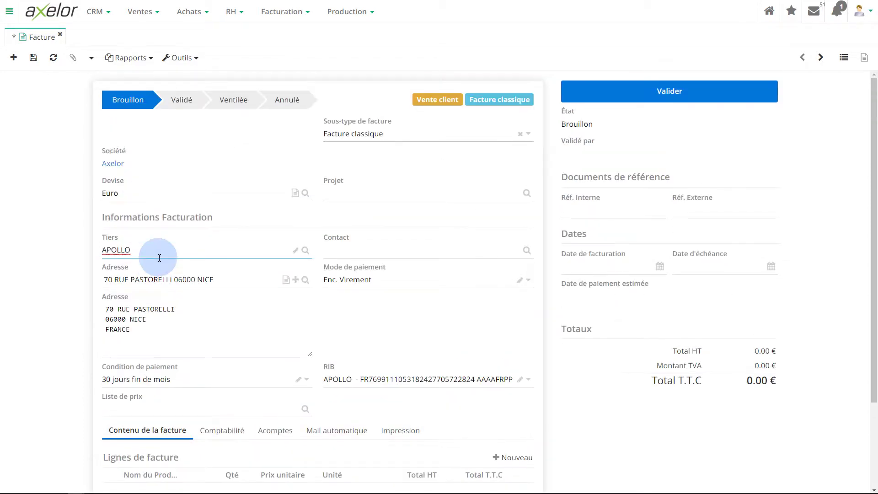
Try Enc. Chèque as the invoice's payment mode and set it back to Enc. Virement.
{"action": "left_click", "coordinate": [417, 281]}
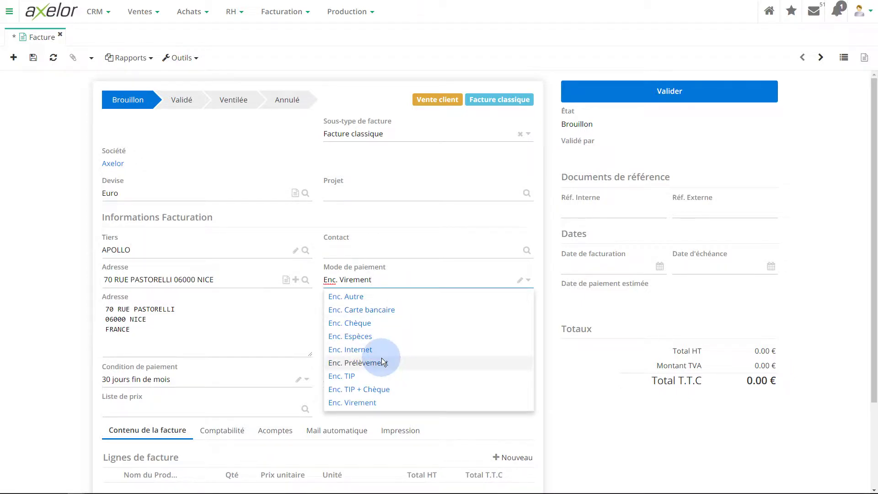
{"action": "left_click", "coordinate": [372, 321]}
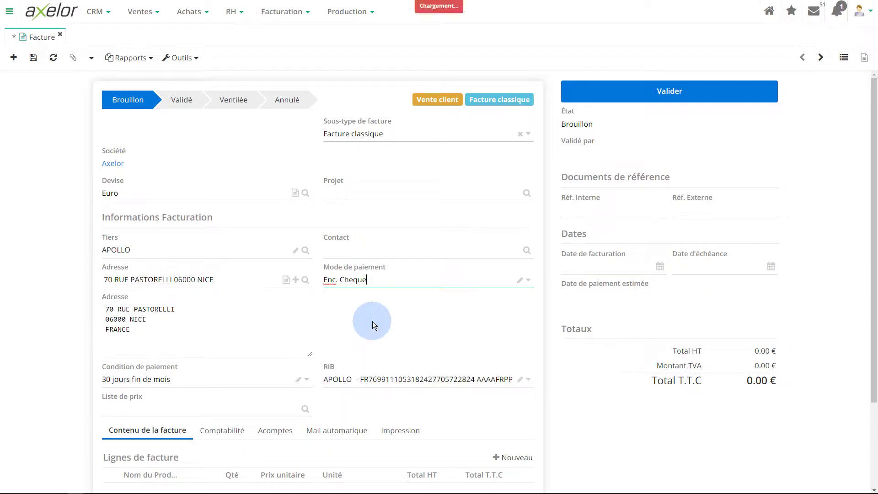
{"action": "left_click", "coordinate": [452, 282]}
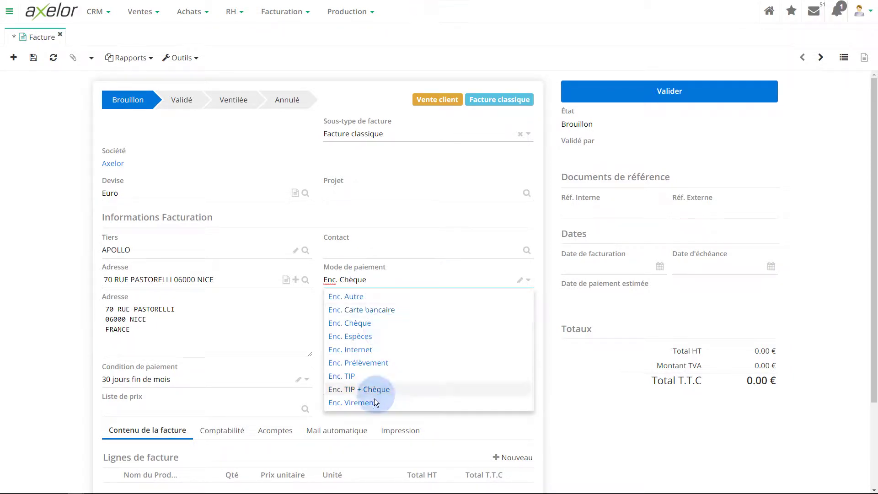
{"action": "left_click", "coordinate": [374, 400]}
Apply the Clients fidèles price list to the APOLLO invoice.
{"action": "scroll", "coordinate": [337, 320], "scroll_direction": "down", "scroll_amount": 2}
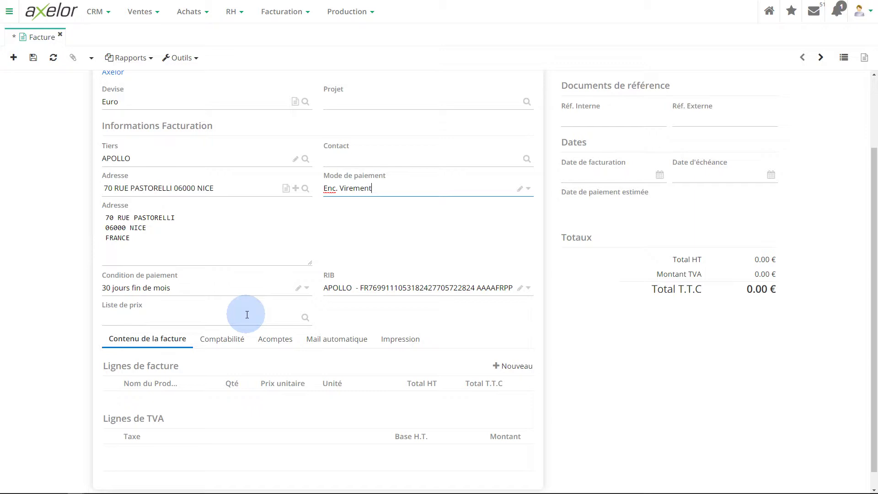
{"action": "left_click", "coordinate": [247, 314]}
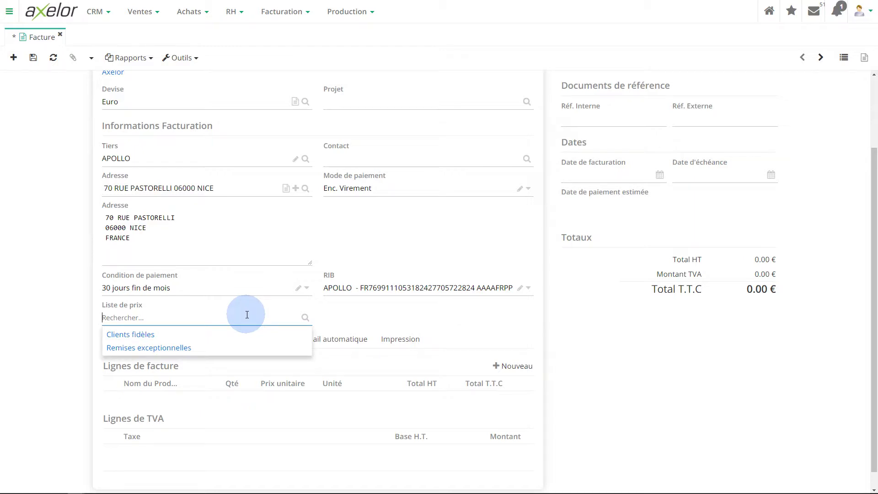
{"action": "left_click", "coordinate": [201, 334]}
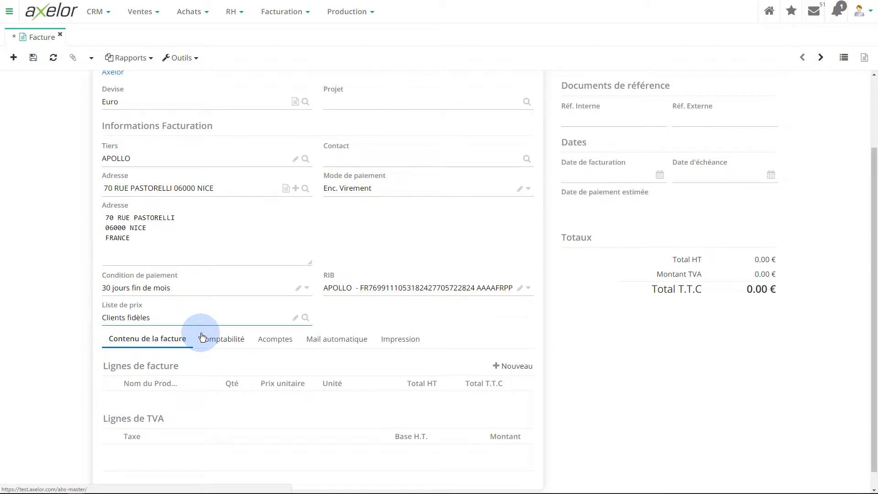
{"action": "scroll", "coordinate": [202, 336], "scroll_direction": "up", "scroll_amount": 3}
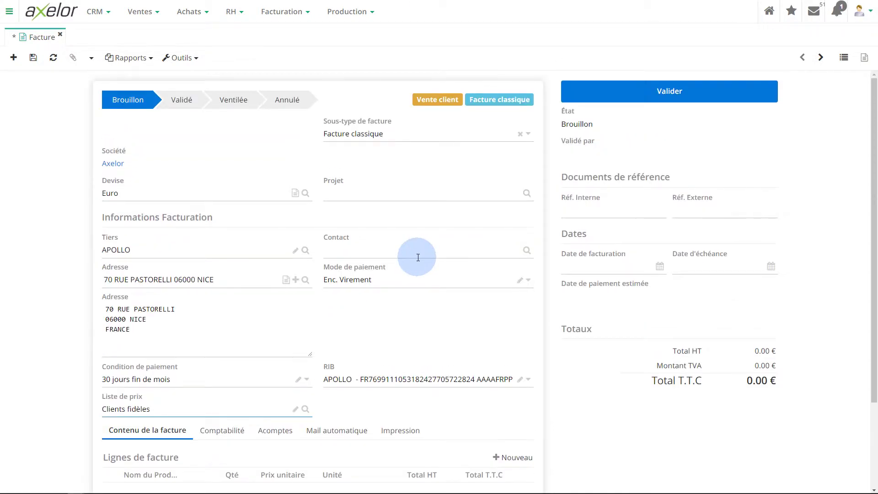
Add an invoice line for product [COMP-0001] Disque dur SATA 1To with a quantity of 10.
{"action": "scroll", "coordinate": [417, 256], "scroll_direction": "down", "scroll_amount": 3}
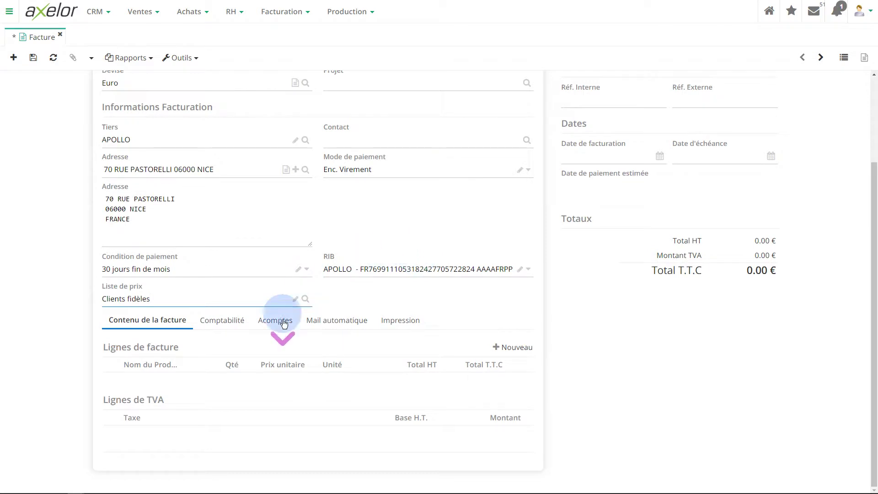
{"action": "left_click", "coordinate": [520, 347]}
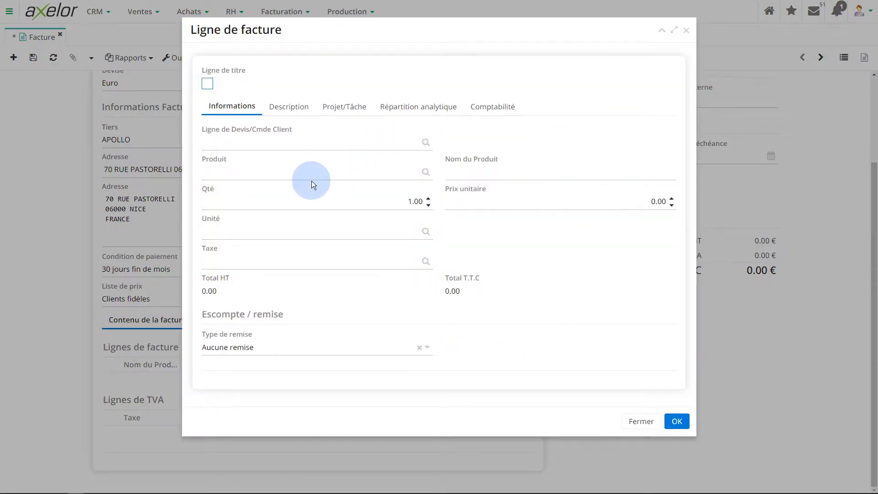
{"action": "left_click", "coordinate": [312, 173]}
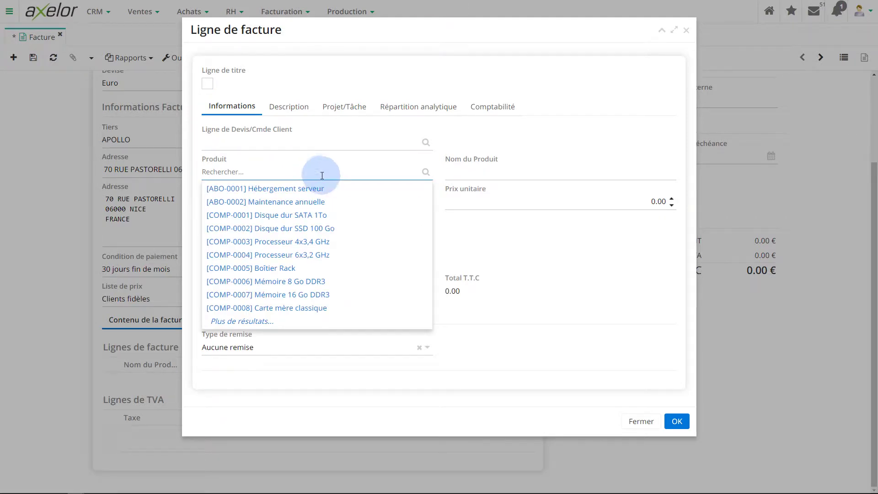
{"action": "left_click", "coordinate": [295, 218]}
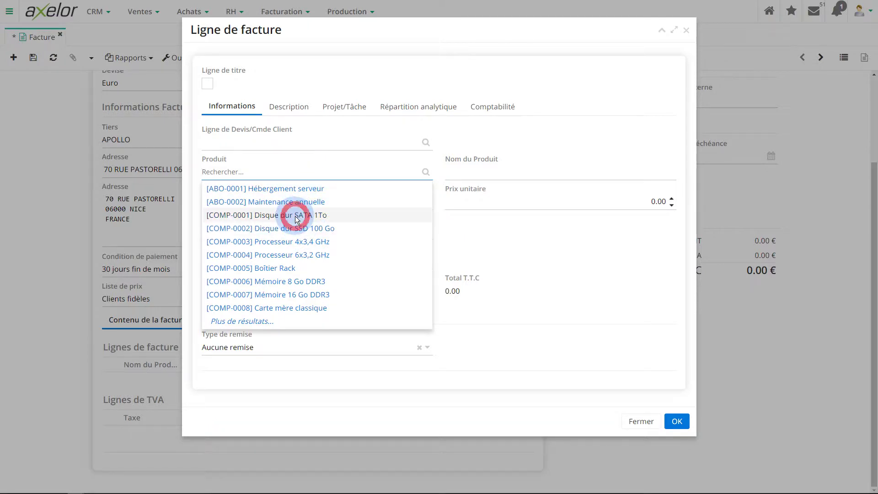
{"action": "left_click", "coordinate": [410, 201]}
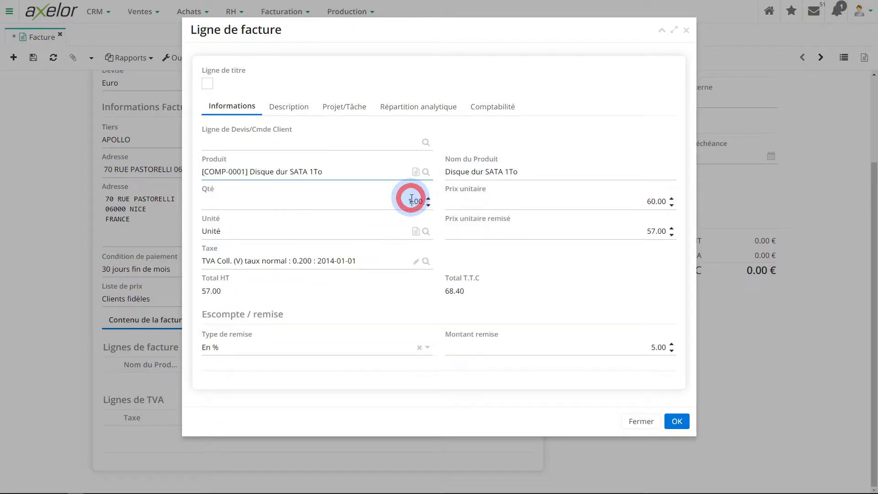
{"action": "type", "text": "0"}
{"action": "left_click", "coordinate": [545, 263]}
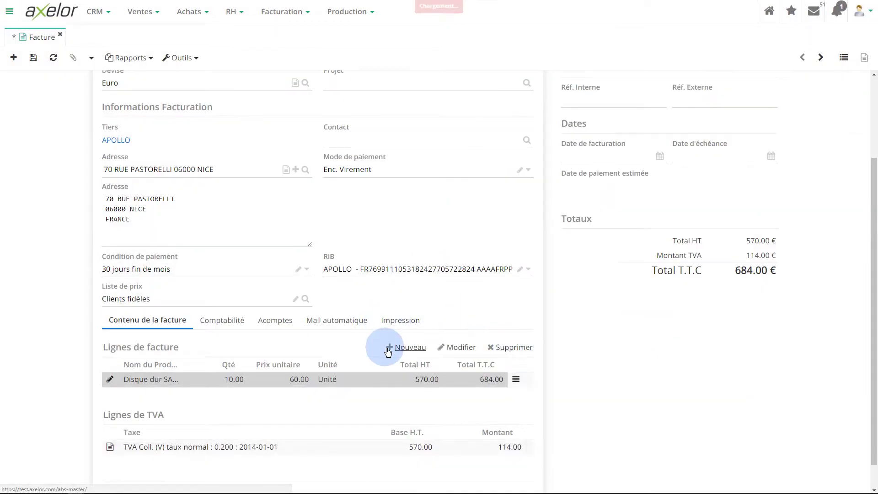
Add a second invoice line for product [COMP-0003] Processeur 4x3,4 GHz with a quantity of 10.
{"action": "left_click", "coordinate": [406, 347]}
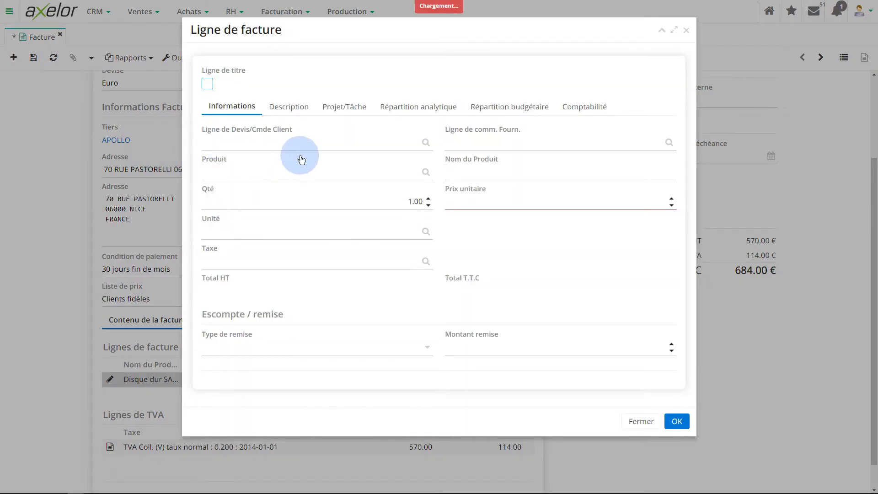
{"action": "left_click", "coordinate": [285, 172]}
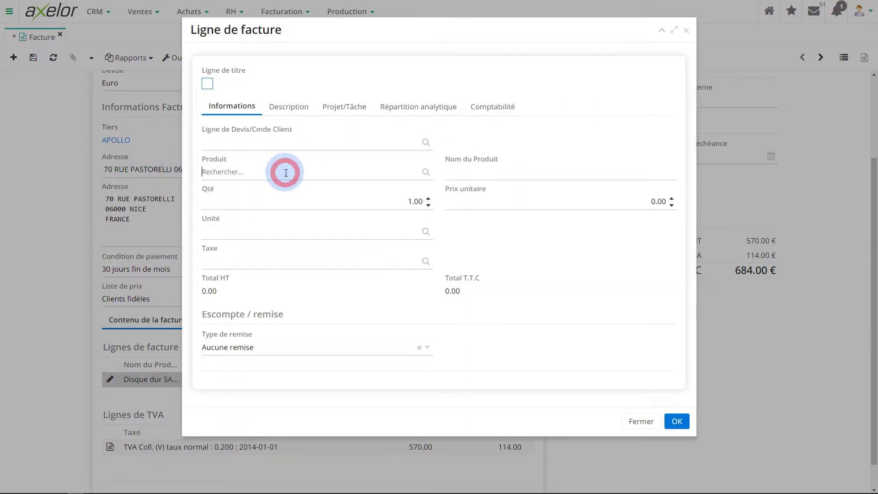
{"action": "left_click", "coordinate": [287, 241]}
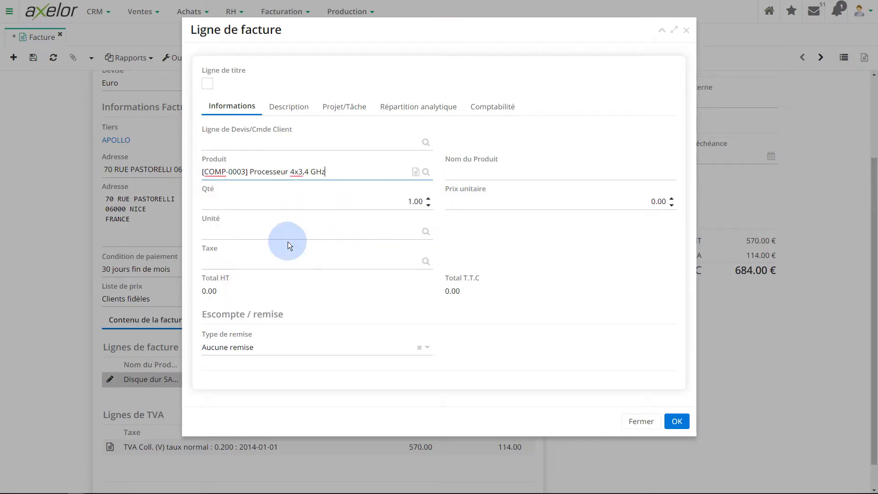
{"action": "left_click", "coordinate": [408, 201]}
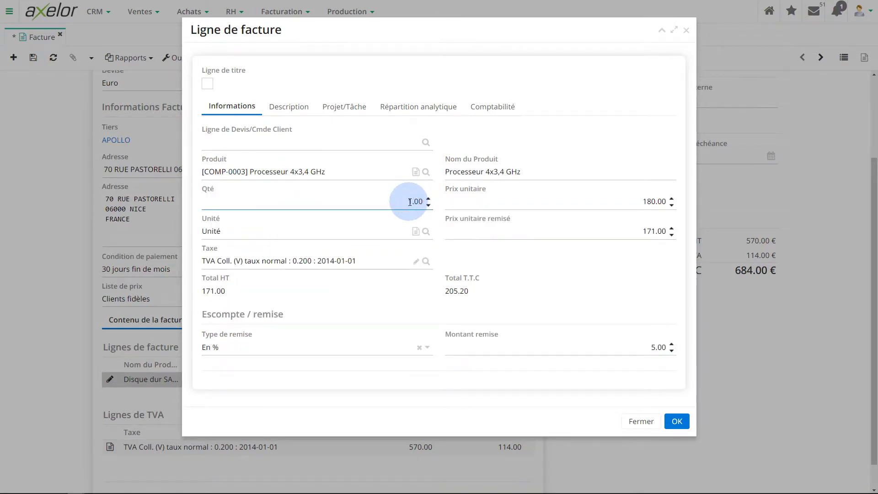
{"action": "type", "text": "0"}
{"action": "left_click", "coordinate": [632, 292]}
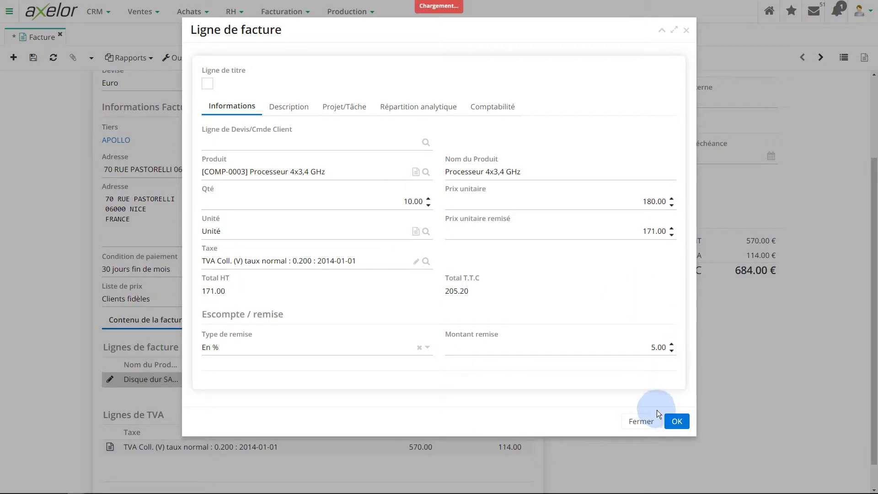
{"action": "left_click", "coordinate": [686, 424]}
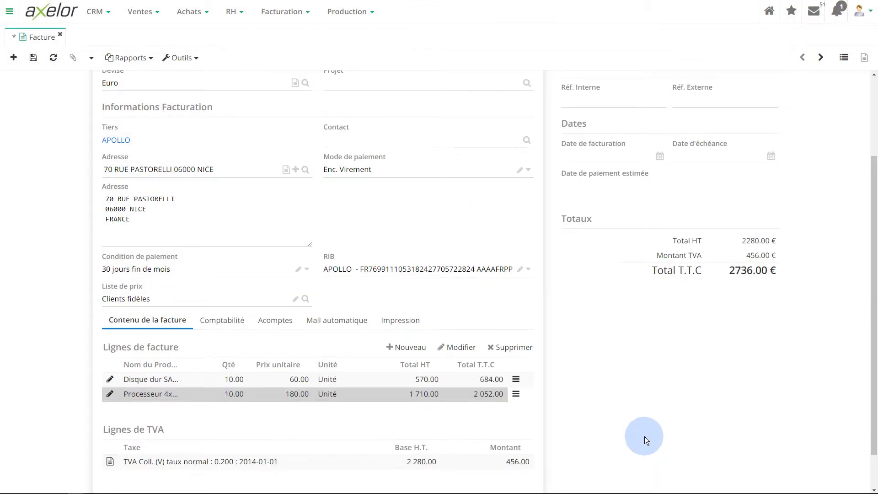
{"action": "scroll", "coordinate": [644, 436], "scroll_direction": "up", "scroll_amount": 2}
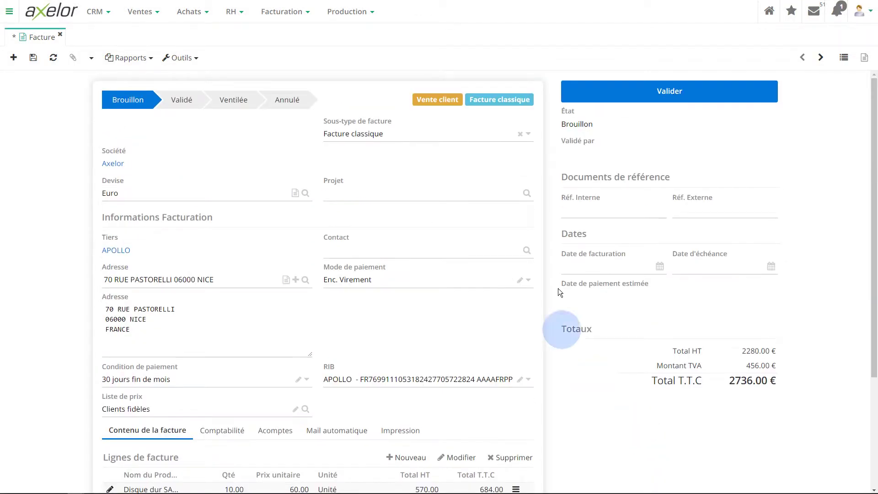
Fill in the invoice's internal reference (Réf. Interne) and external reference (Réf. Externe) with the purchase order numbers.
{"action": "left_click", "coordinate": [589, 212]}
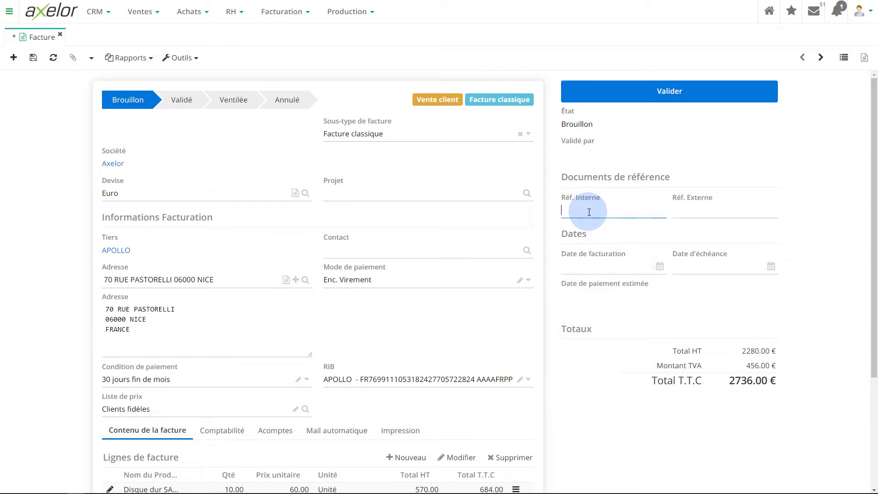
{"action": "type", "text": "BC-1234"}
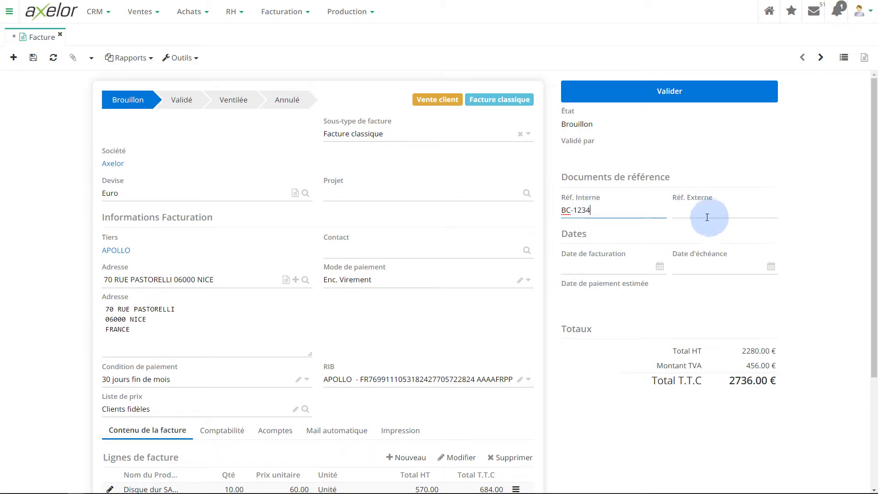
{"action": "left_click", "coordinate": [694, 209]}
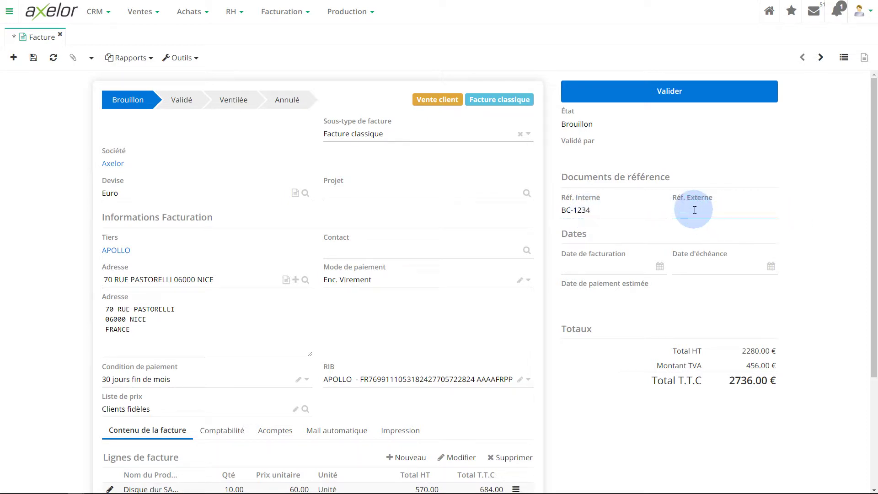
{"action": "type", "text": "COMM"}
{"action": "key", "text": "BackSpace"}
{"action": "key", "text": "BackSpace"}
{"action": "key", "text": "BackSpace"}
{"action": "type", "text": "BONCOMME"}
{"action": "key", "text": "BackSpace"}
{"action": "type", "text": "ANDE_13456"}
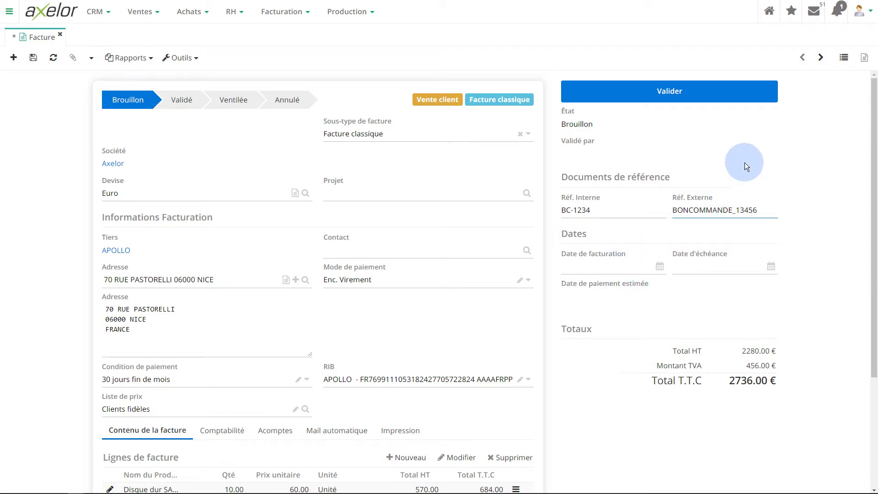
Generate the printable version of the draft APOLLO invoice, view it and close it.
{"action": "scroll", "coordinate": [443, 248], "scroll_direction": "down", "scroll_amount": 4}
{"action": "scroll", "coordinate": [441, 251], "scroll_direction": "up", "scroll_amount": 4}
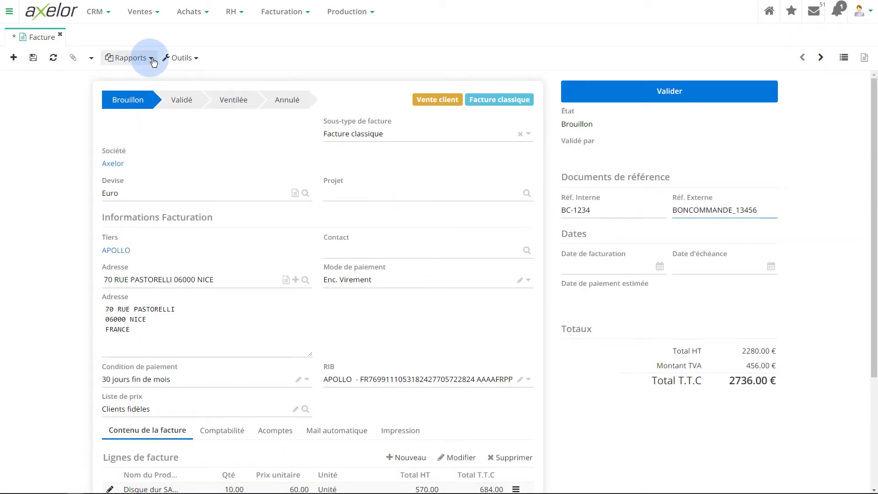
{"action": "left_click", "coordinate": [182, 58]}
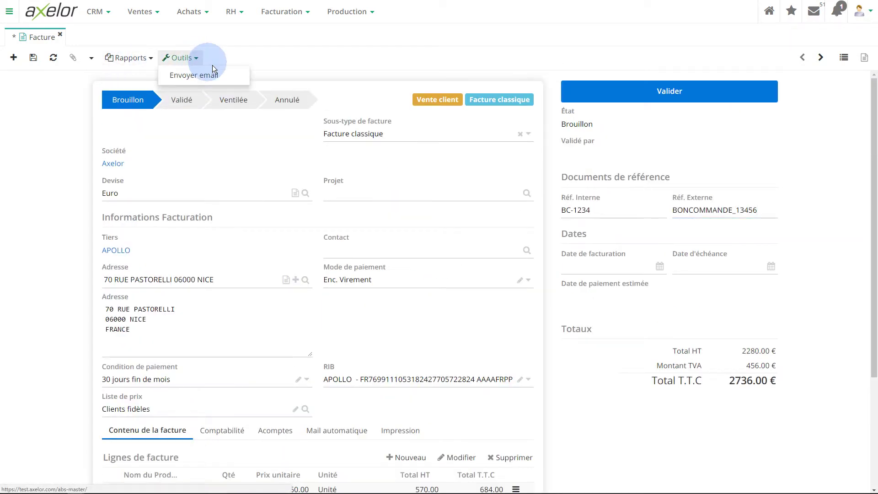
{"action": "left_click", "coordinate": [145, 58]}
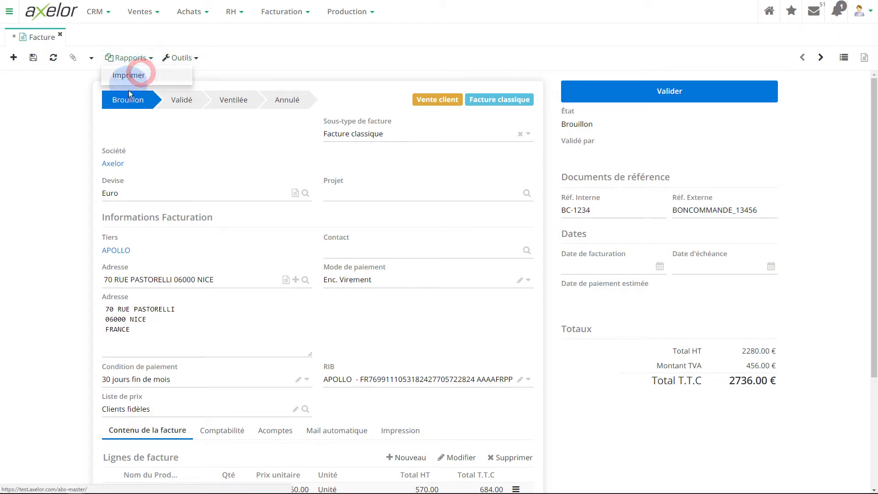
{"action": "left_click", "coordinate": [133, 74]}
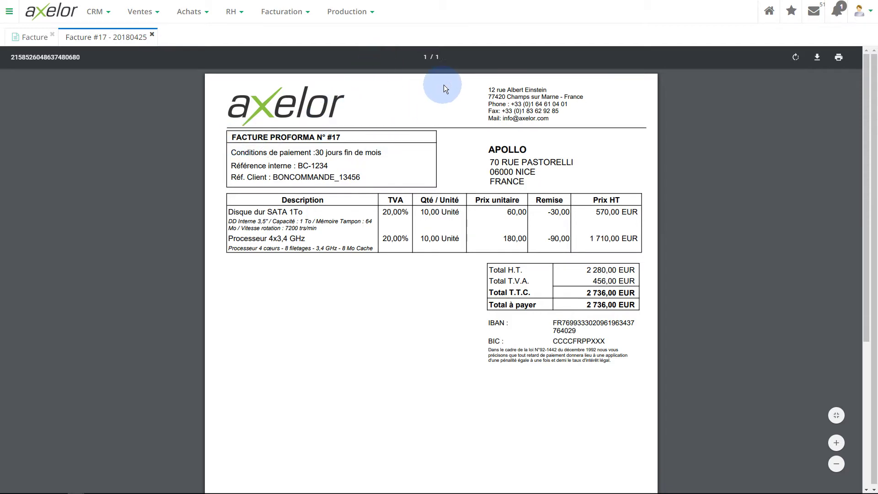
{"action": "left_click", "coordinate": [151, 34]}
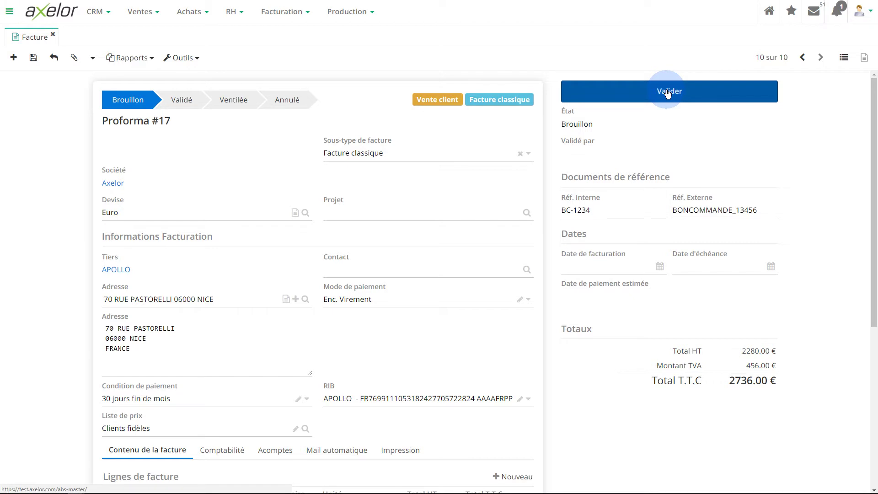
Validate the APOLLO invoice and post it to accounting (Ventiler), confirming the operation.
{"action": "left_click", "coordinate": [668, 93]}
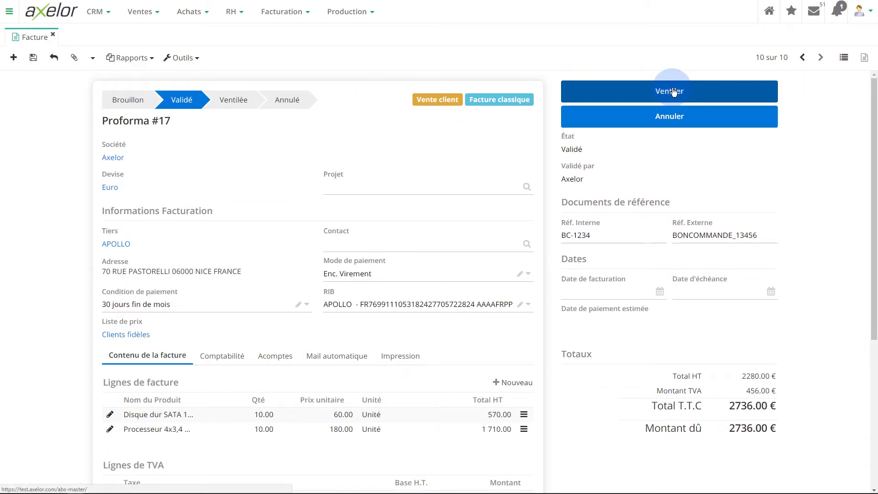
{"action": "left_click", "coordinate": [672, 91]}
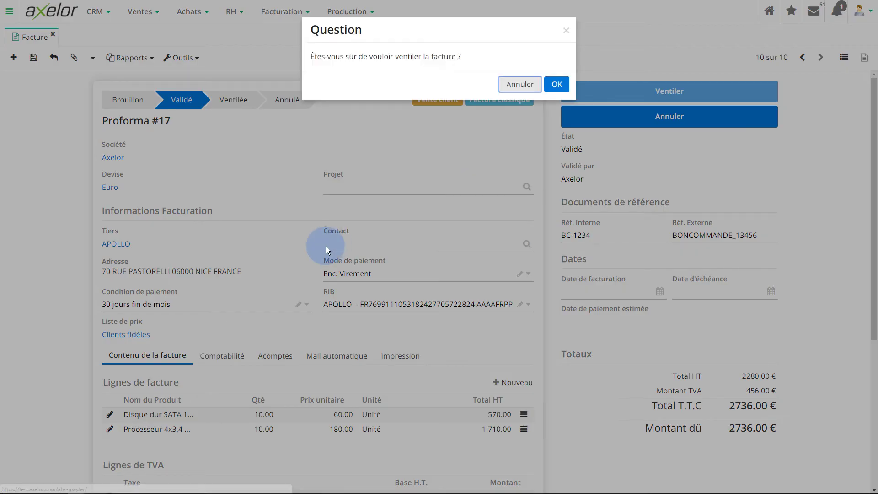
{"action": "left_click", "coordinate": [557, 84]}
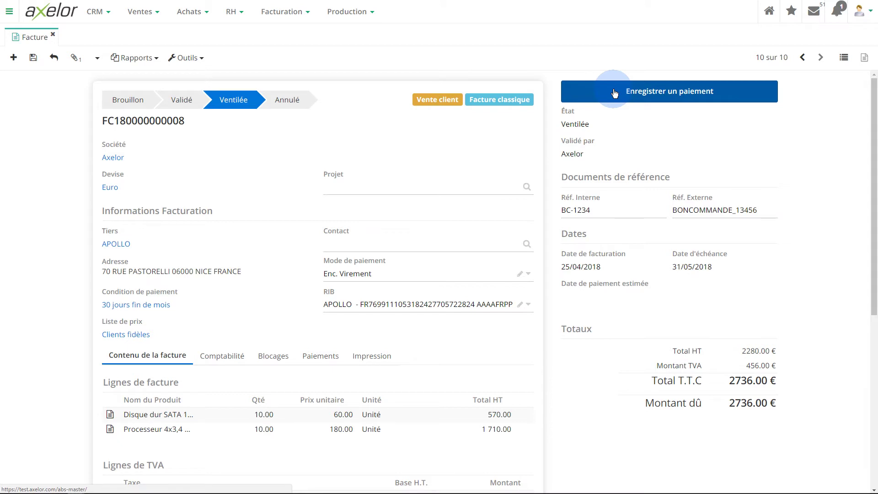
{"action": "scroll", "coordinate": [505, 202], "scroll_direction": "down", "scroll_amount": 5}
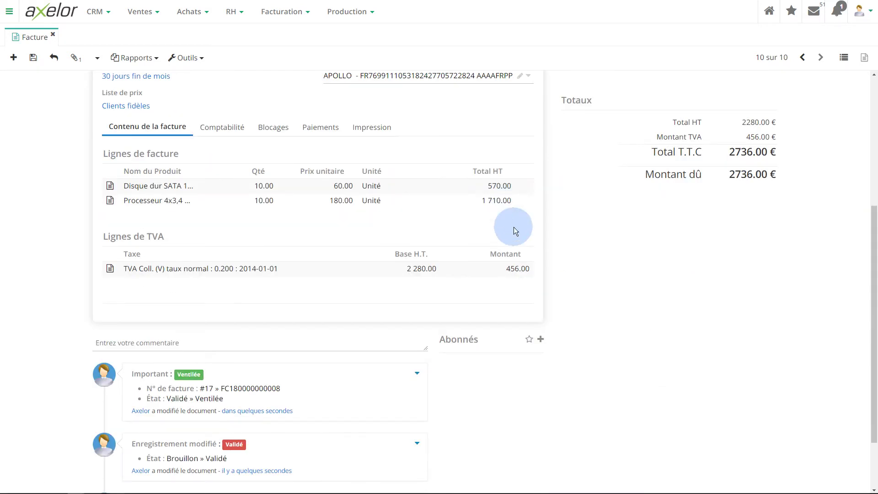
{"action": "scroll", "coordinate": [515, 231], "scroll_direction": "up", "scroll_amount": 5}
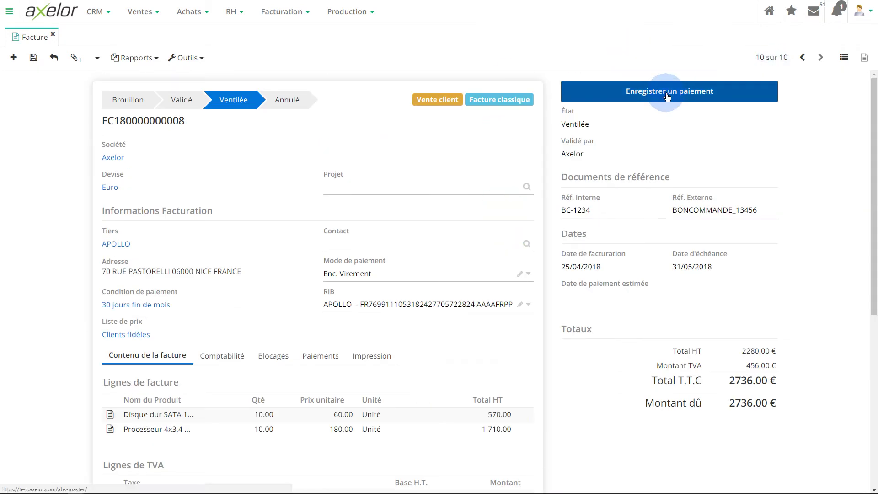
{"action": "left_click", "coordinate": [194, 57]}
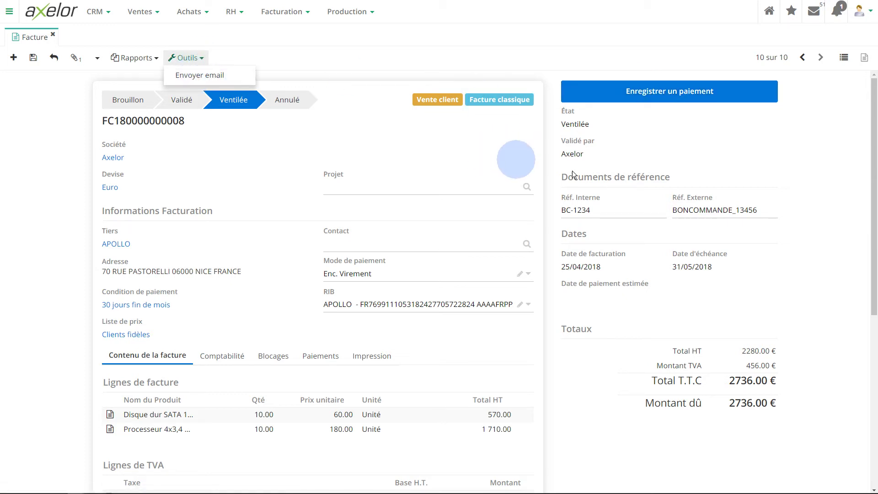
{"action": "left_click", "coordinate": [651, 67]}
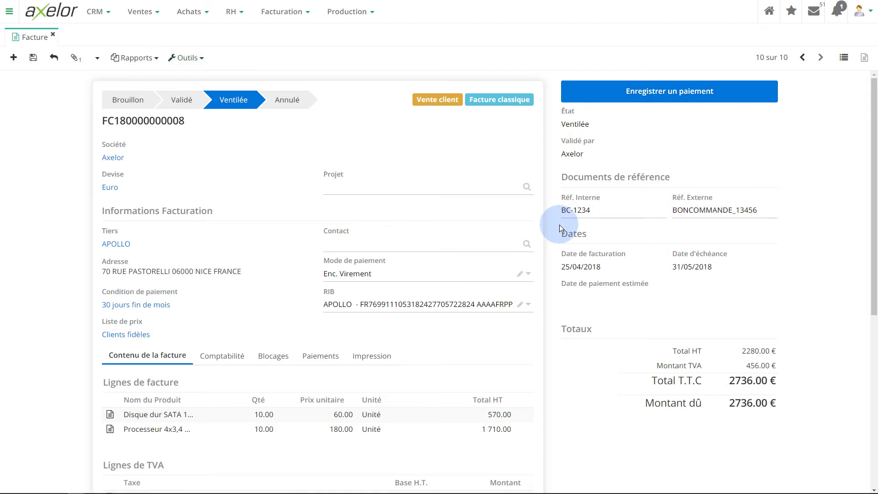
Record a partial payment of 1000 euros on the APOLLO invoice, keeping the proposed payment mode and date.
{"action": "left_click", "coordinate": [668, 91]}
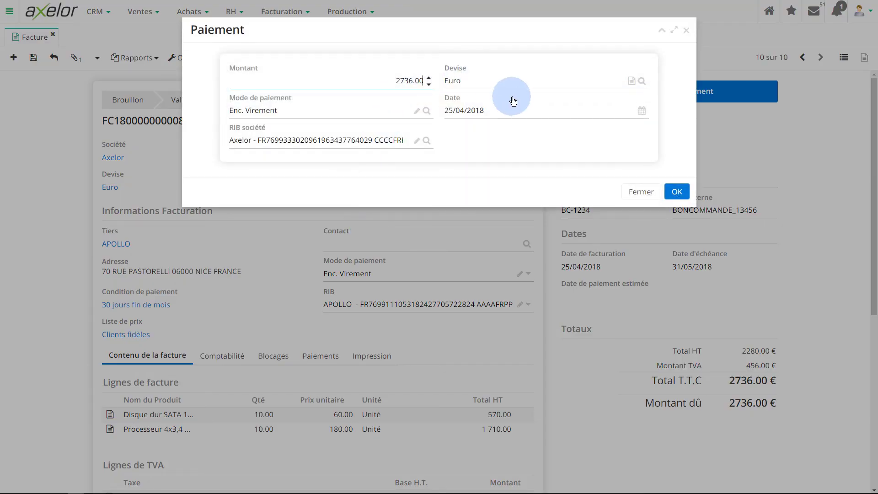
{"action": "left_click", "coordinate": [396, 80]}
{"action": "double_click", "coordinate": [408, 80]}
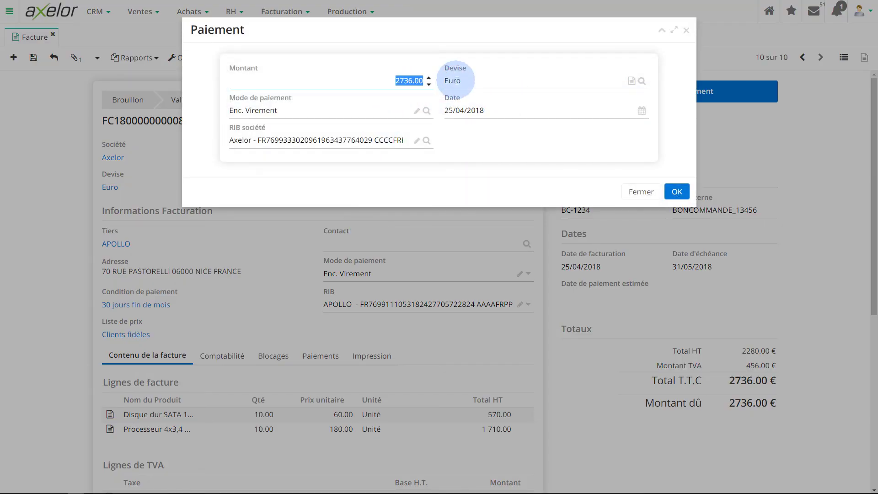
{"action": "type", "text": "1000"}
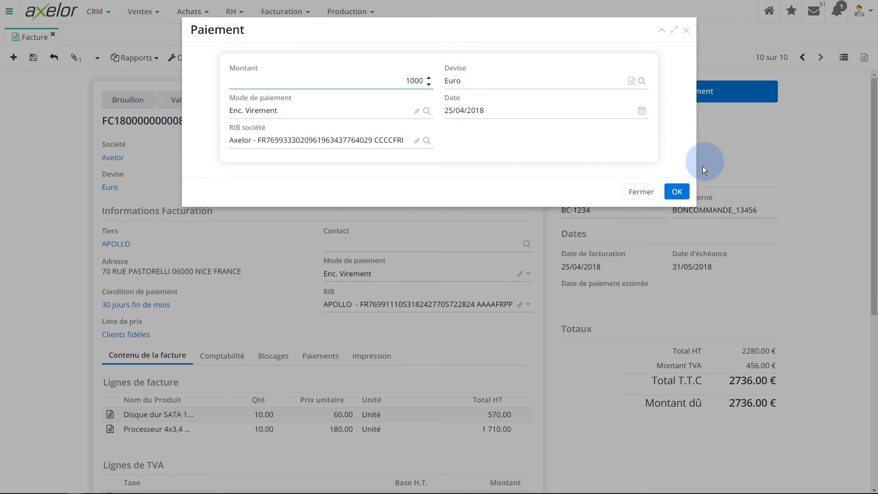
{"action": "left_click", "coordinate": [678, 191]}
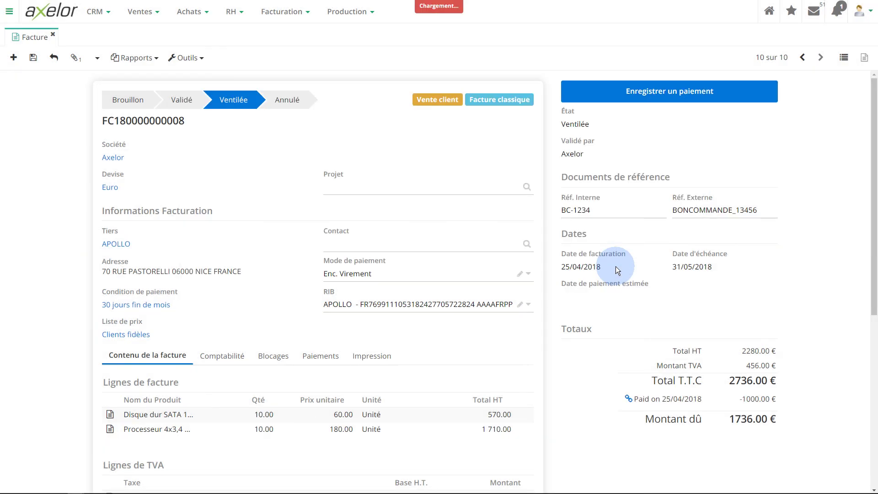
View the payments recorded on the invoice and return to the customer invoices list.
{"action": "scroll", "coordinate": [618, 267], "scroll_direction": "down", "scroll_amount": 1}
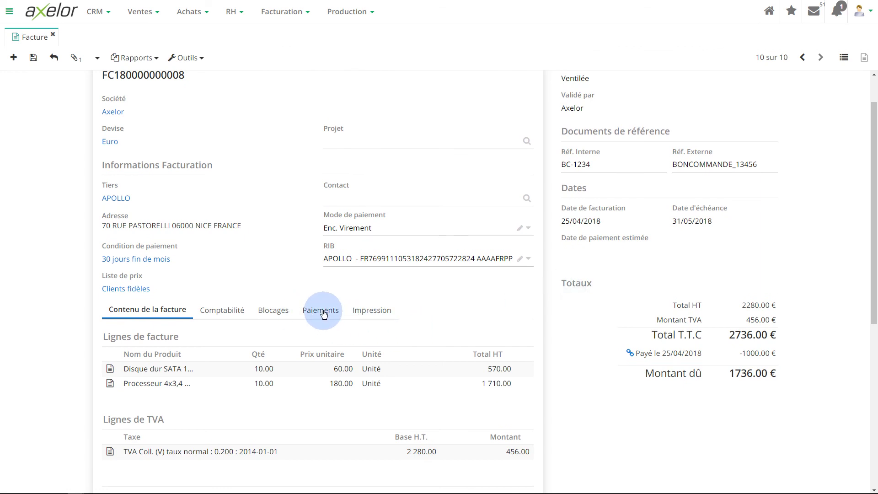
{"action": "left_click", "coordinate": [339, 312]}
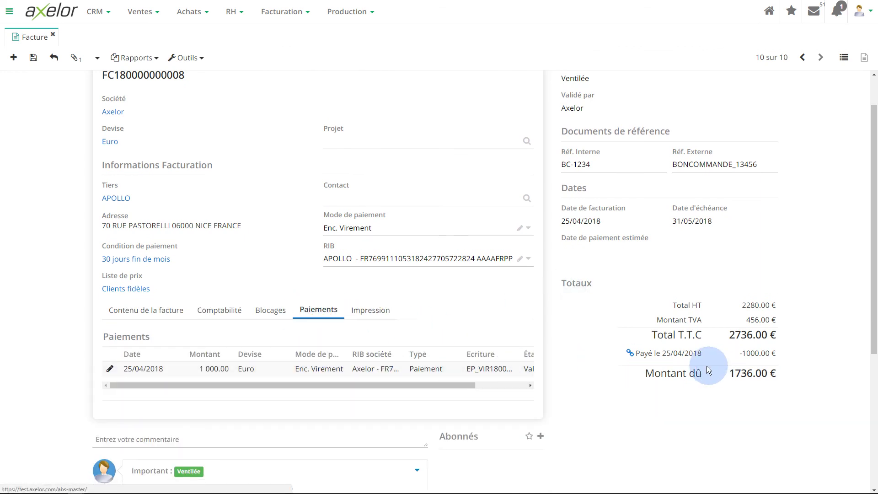
{"action": "scroll", "coordinate": [668, 360], "scroll_direction": "up", "scroll_amount": 1}
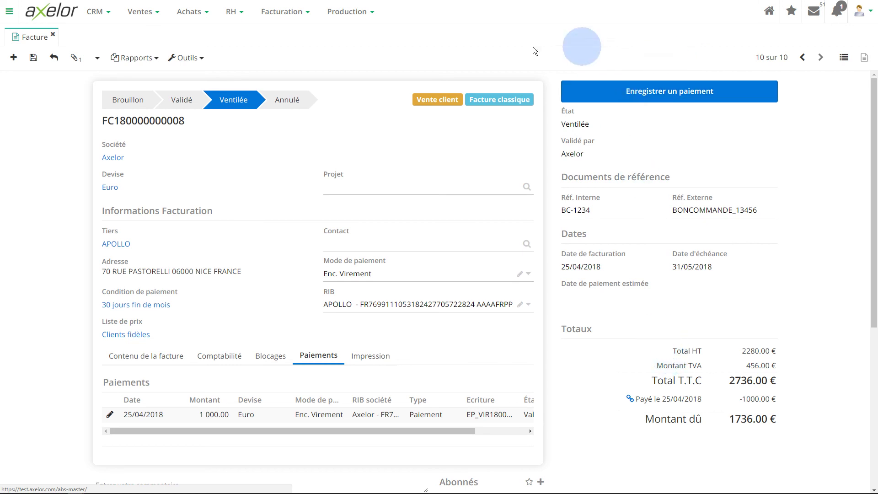
{"action": "left_click", "coordinate": [844, 56]}
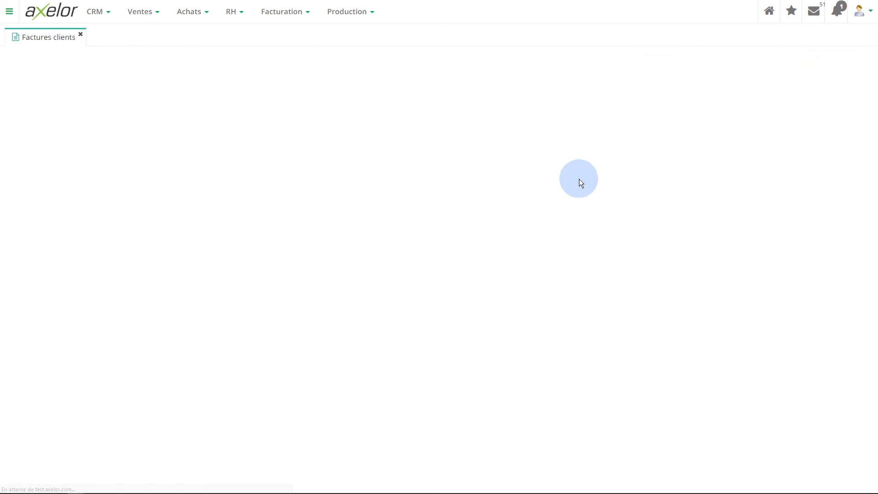